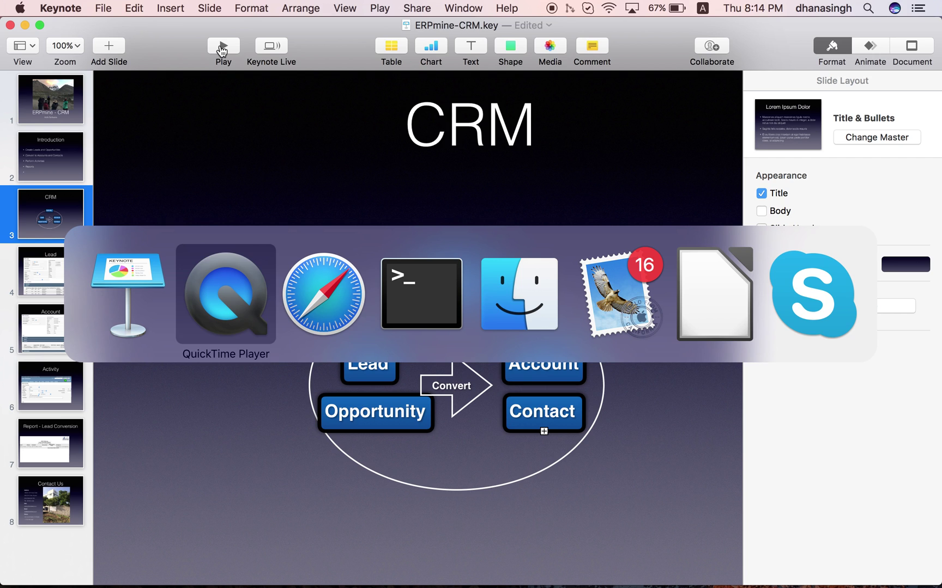
key("super+Tab")
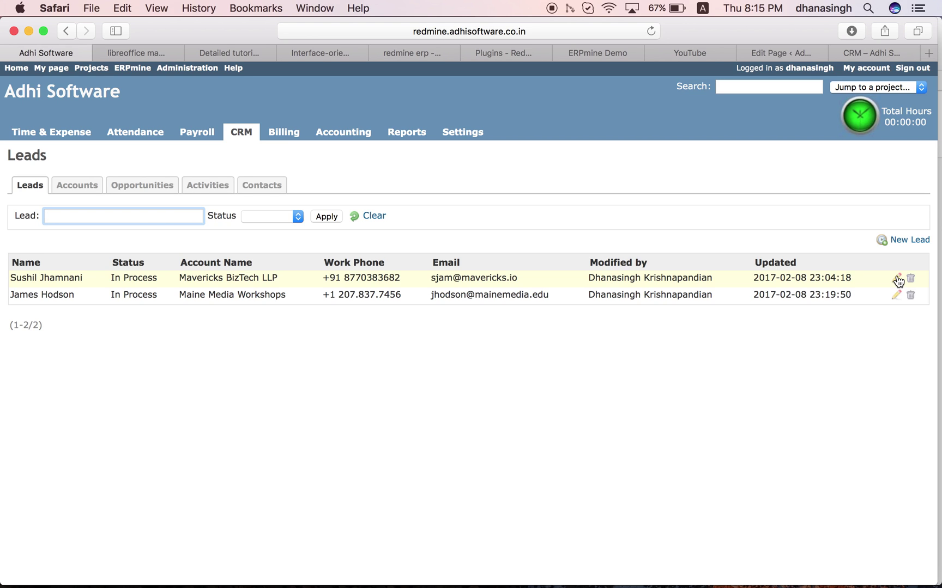
Step: Open the first In Process lead on the CRM Leads list for editing
left_click(897, 279)
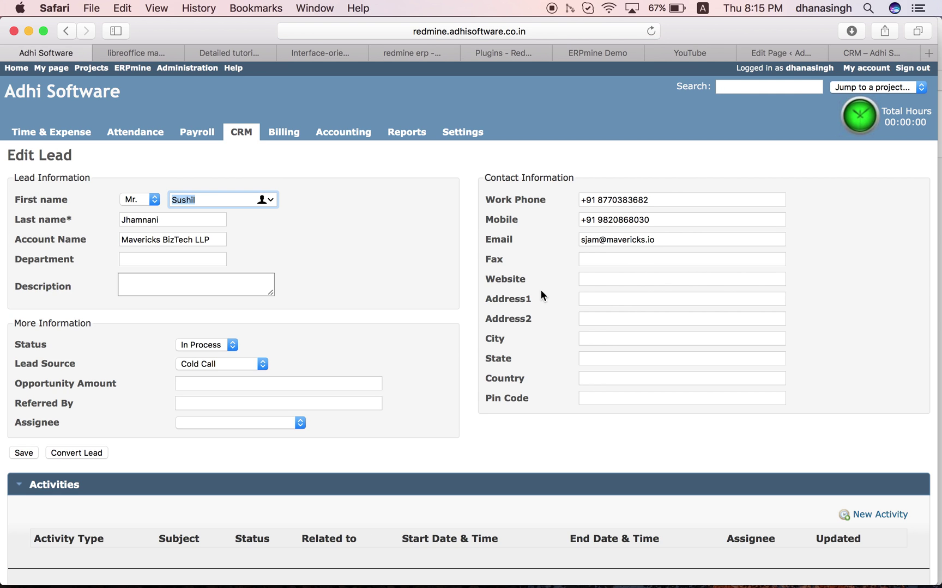
Step: Scroll the Mavericks BizTech LLP lead and open its History to the 'email' call activity
scroll(396, 334, "down", 3)
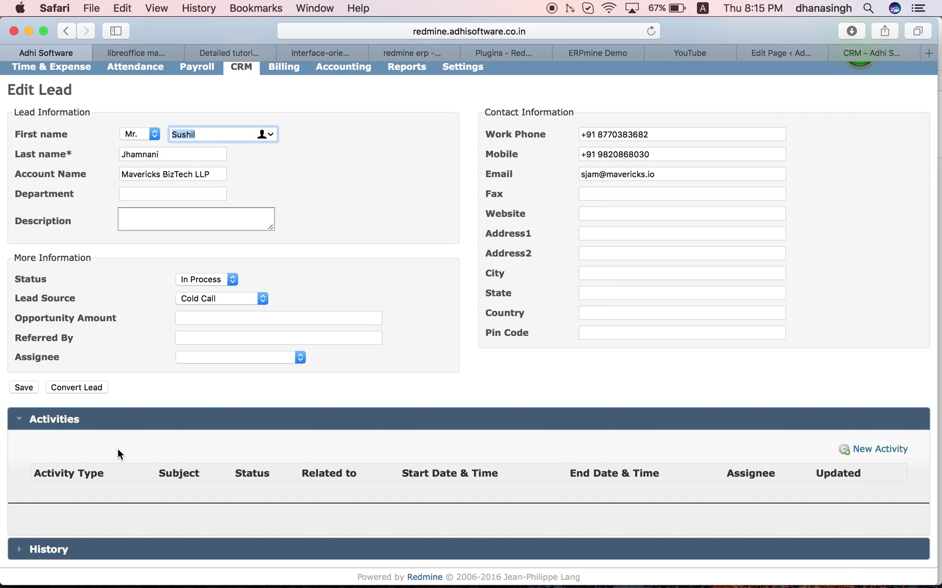
left_click(20, 550)
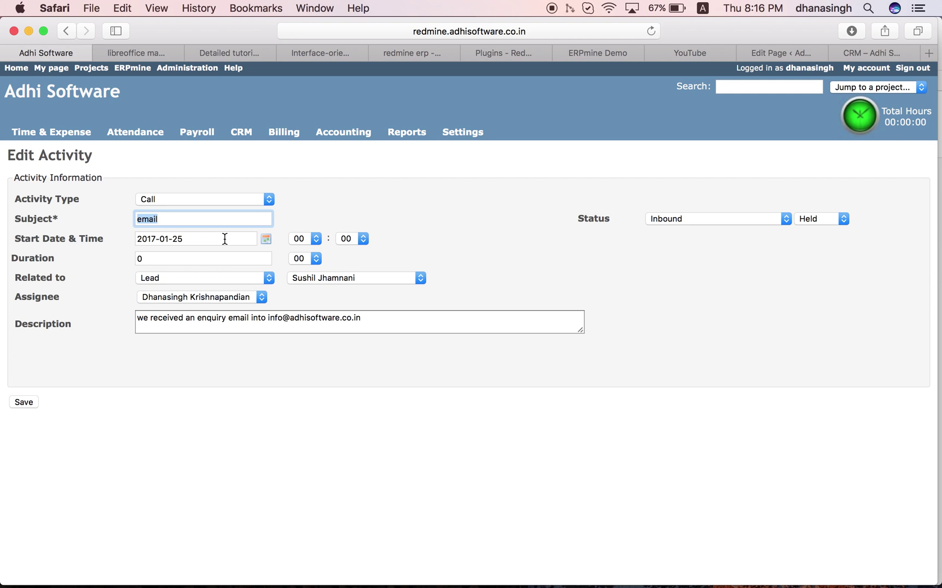
Step: Keep the 'email' activity's status as Held and return to the CRM Leads list
left_click(817, 219)
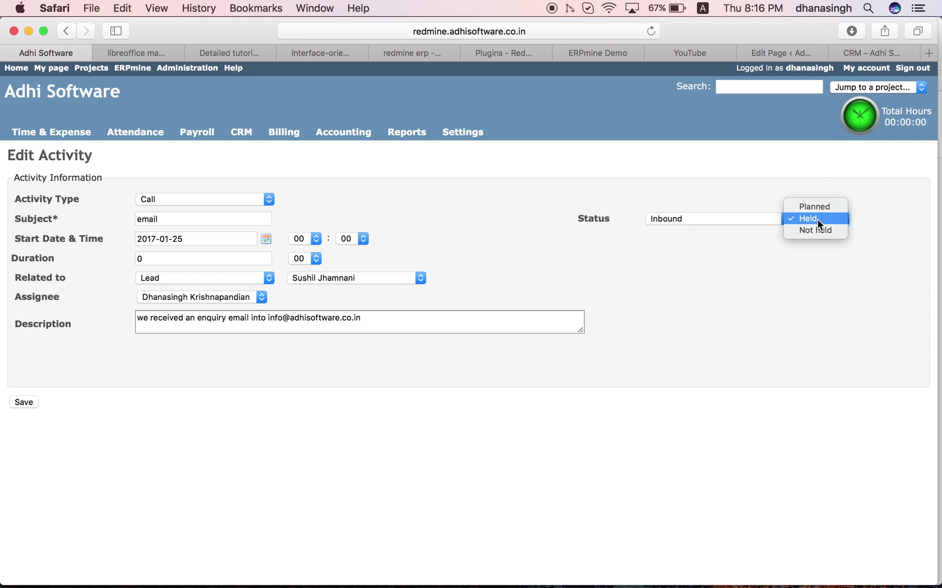
left_click(883, 225)
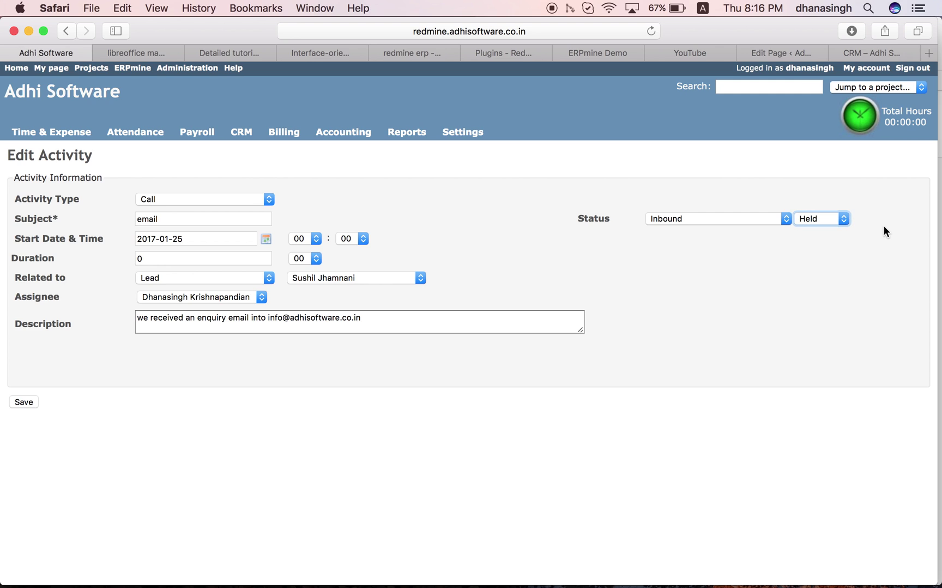
left_click(239, 134)
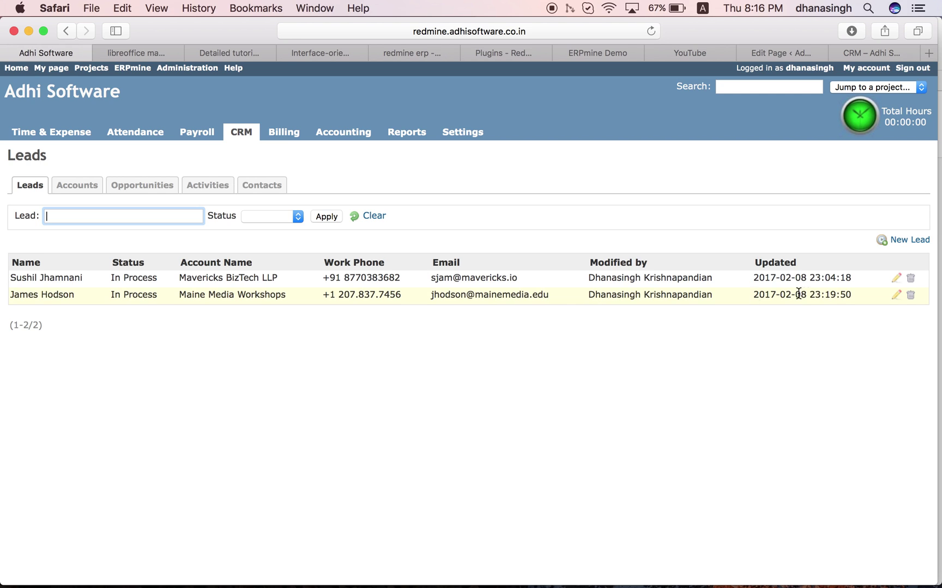
Step: Reopen the first lead's edit form, then switch to the CRM Accounts list
left_click(896, 279)
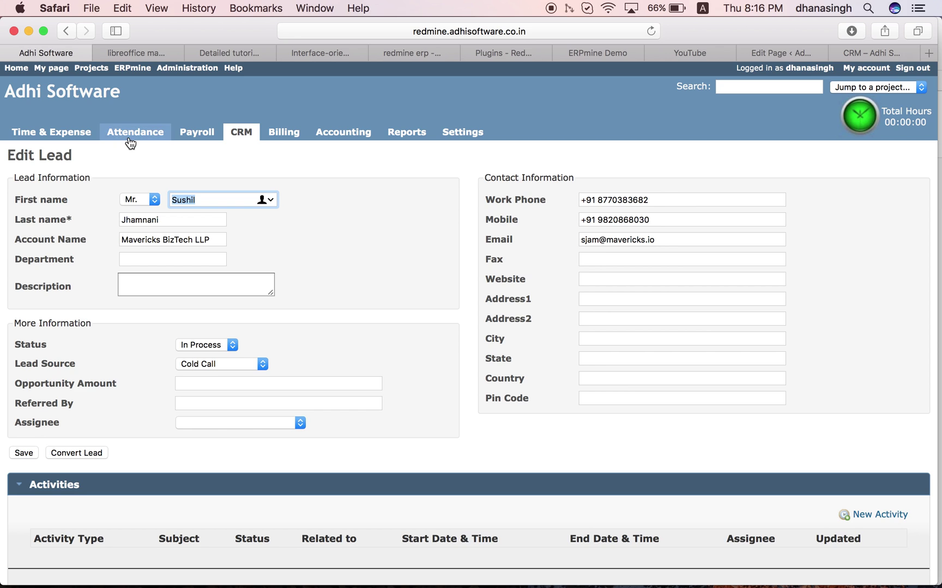
left_click(239, 135)
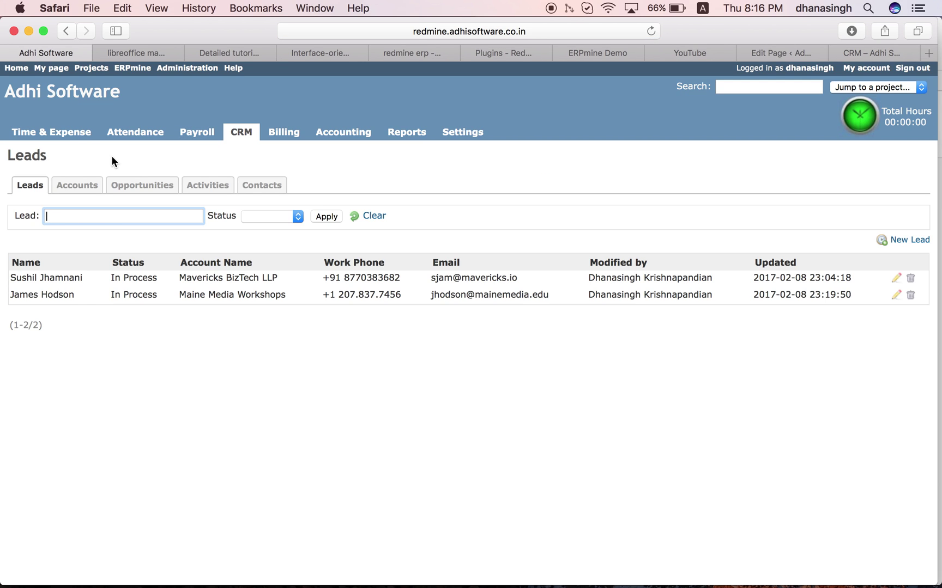
left_click(78, 186)
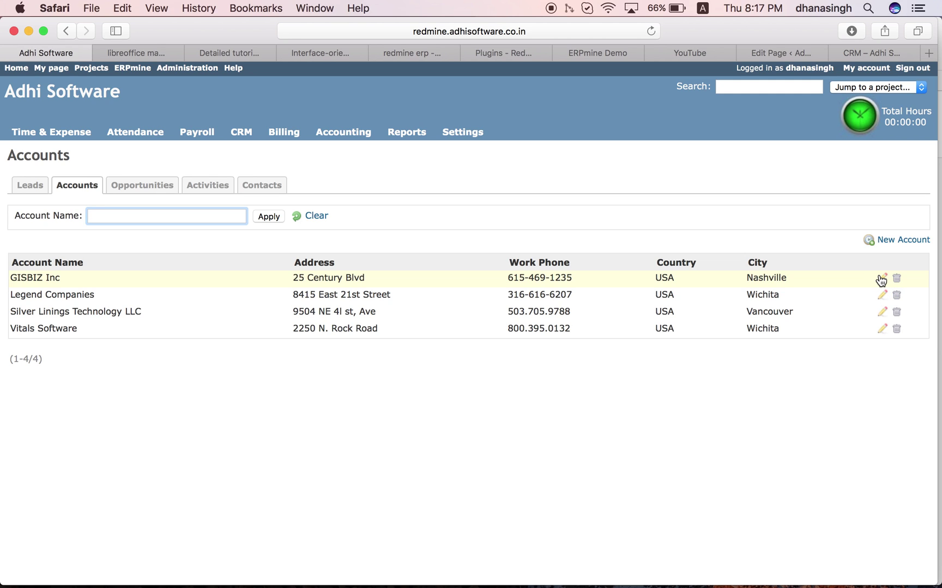
Step: Open the GISBIZ Inc account (category Analyst) and expand its two linked contacts
left_click(881, 279)
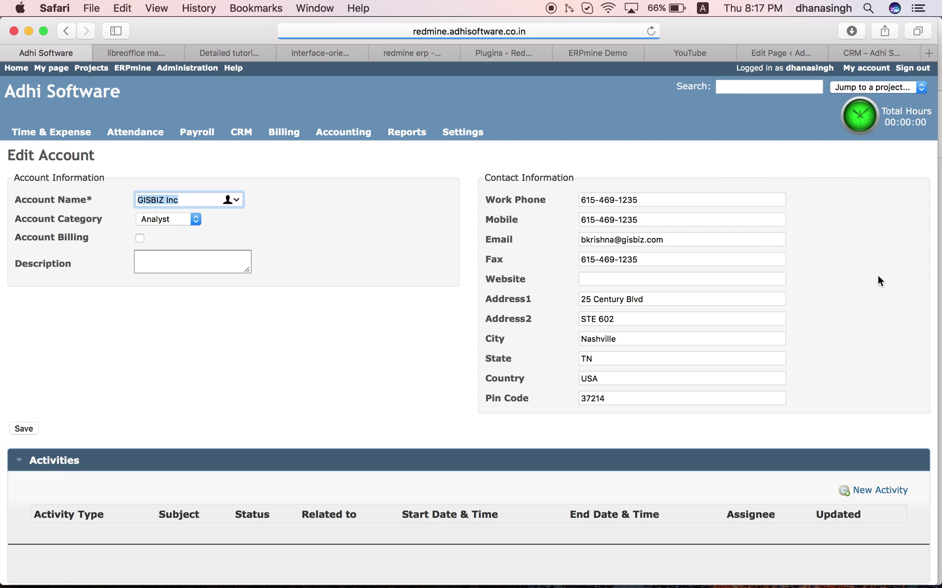
scroll(449, 386, "down", 3)
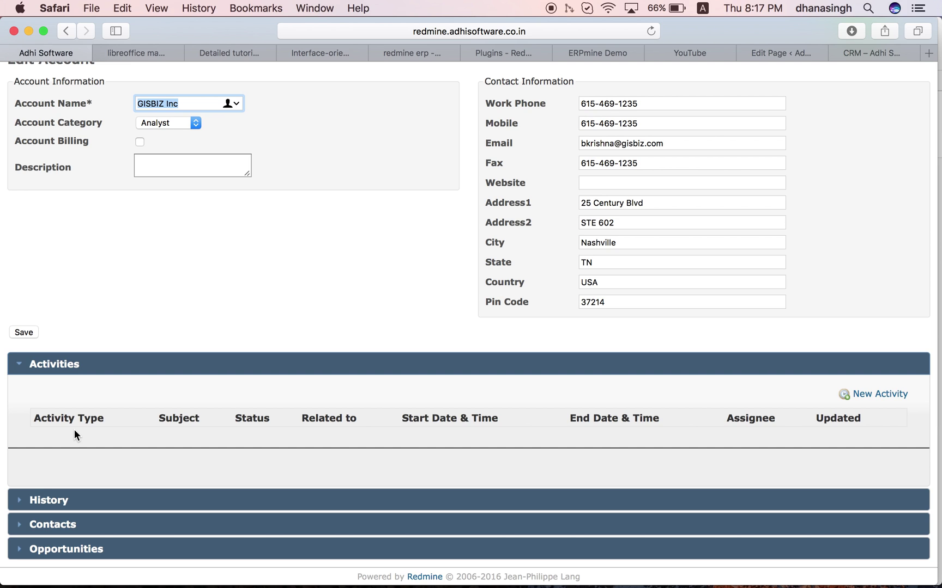
left_click(22, 525)
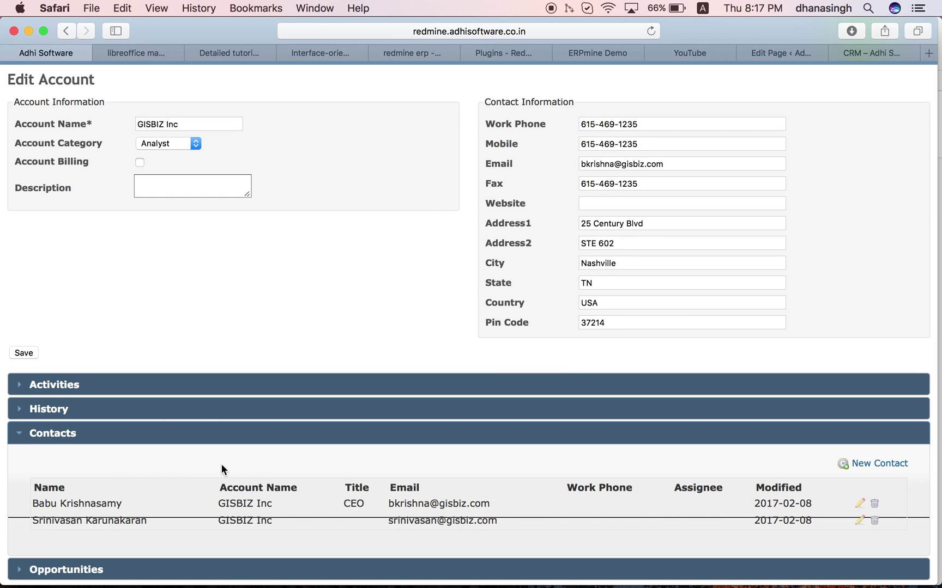
scroll(176, 489, "down", 1)
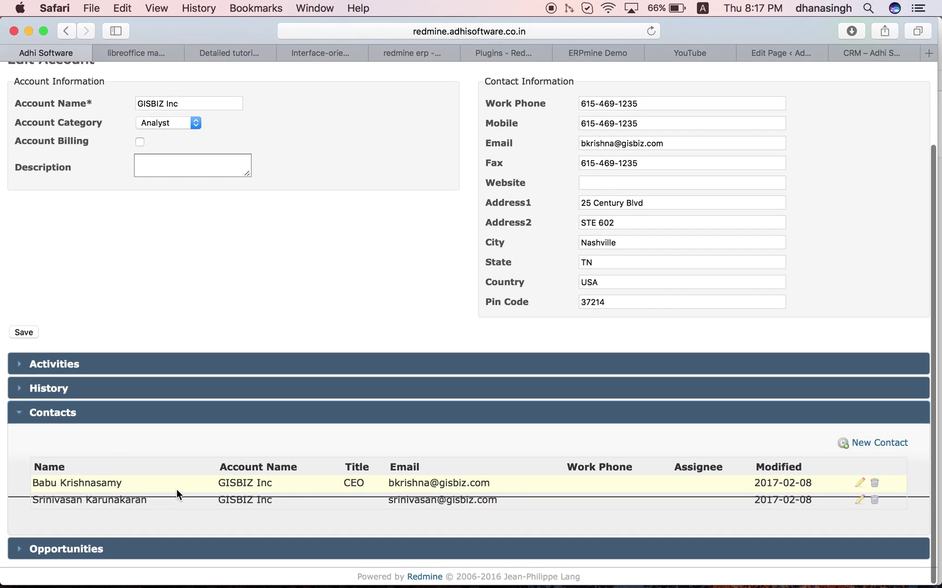
scroll(176, 488, "up", 4)
scroll(177, 494, "down", 3)
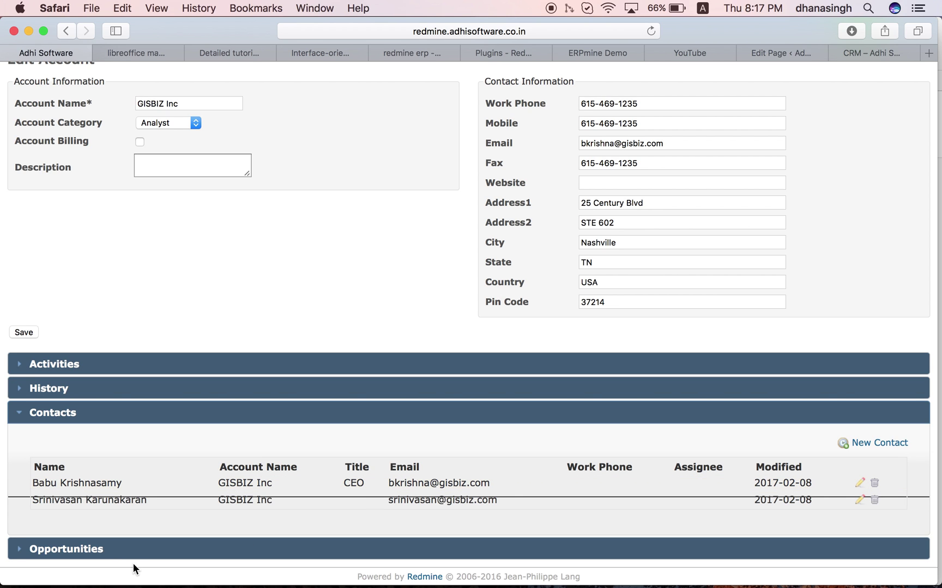
scroll(112, 551, "down", 2)
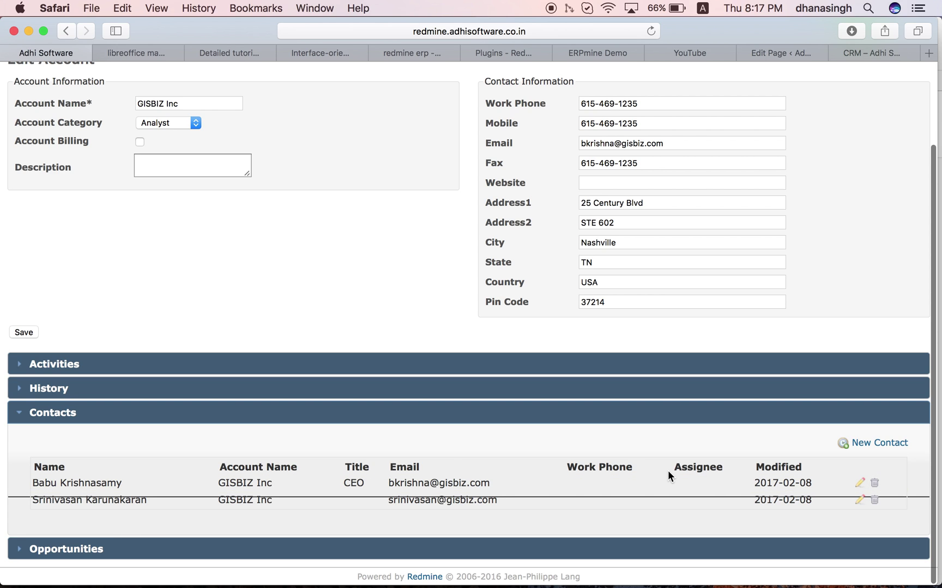
Step: Open the GISBIZ Inc CEO contact's edit form and review its details
left_click(860, 481)
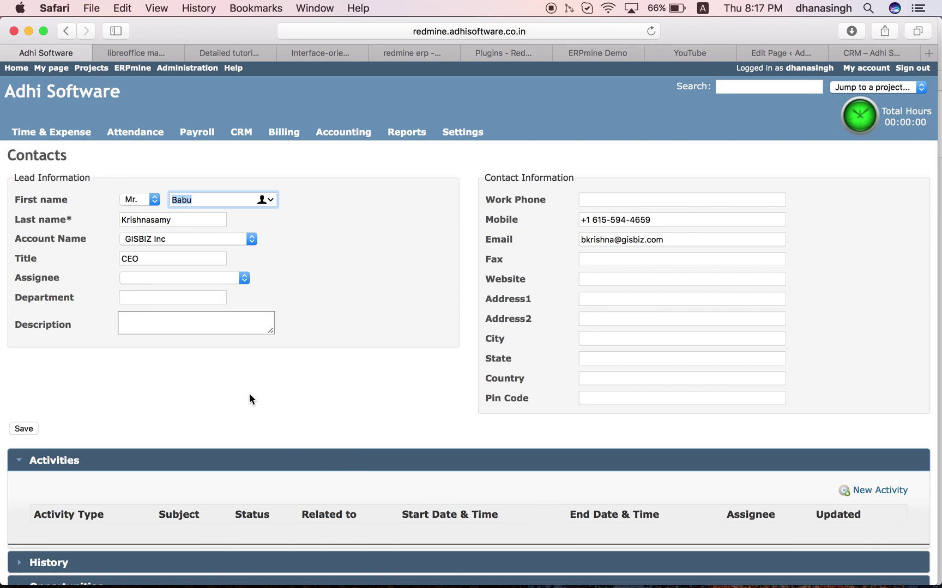
scroll(250, 394, "down", 2)
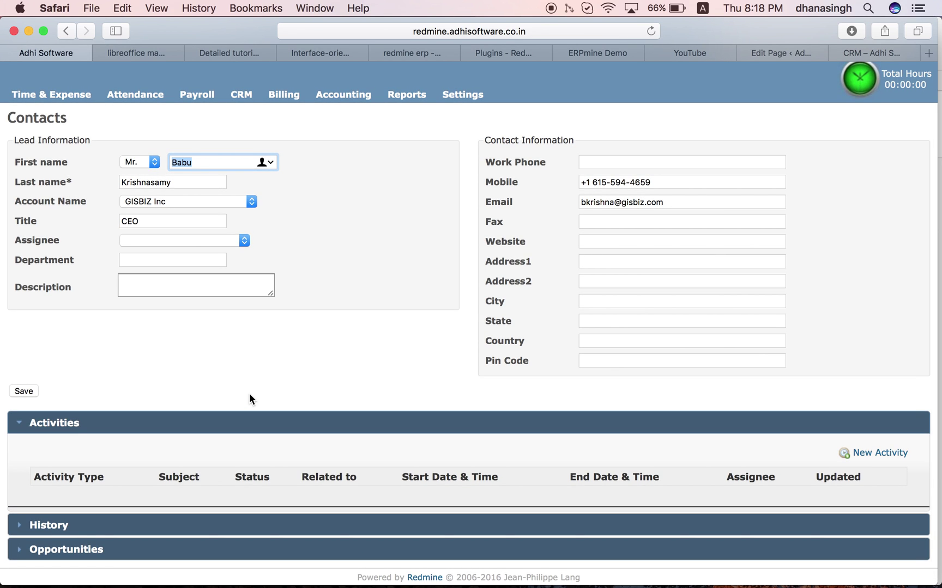
scroll(250, 395, "up", 2)
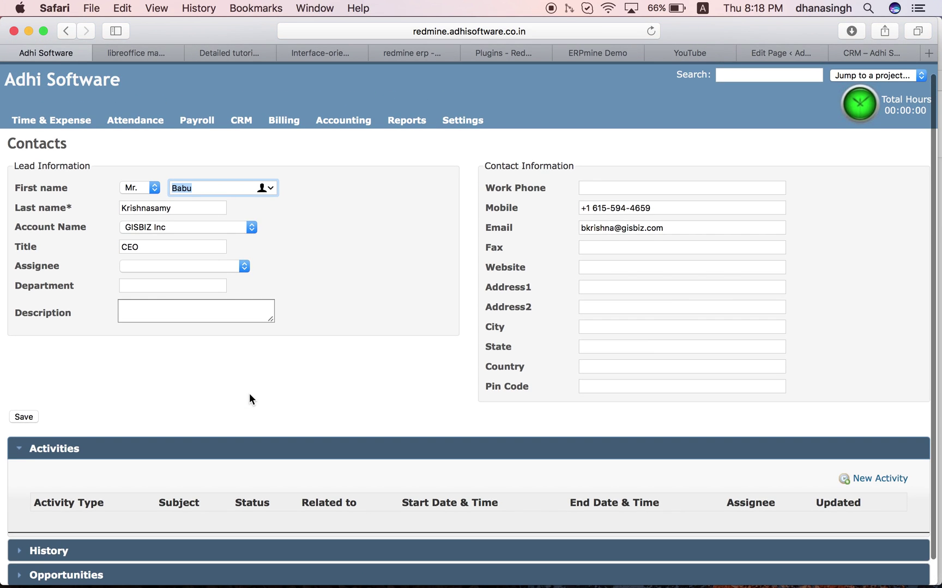
scroll(250, 395, "down", 2)
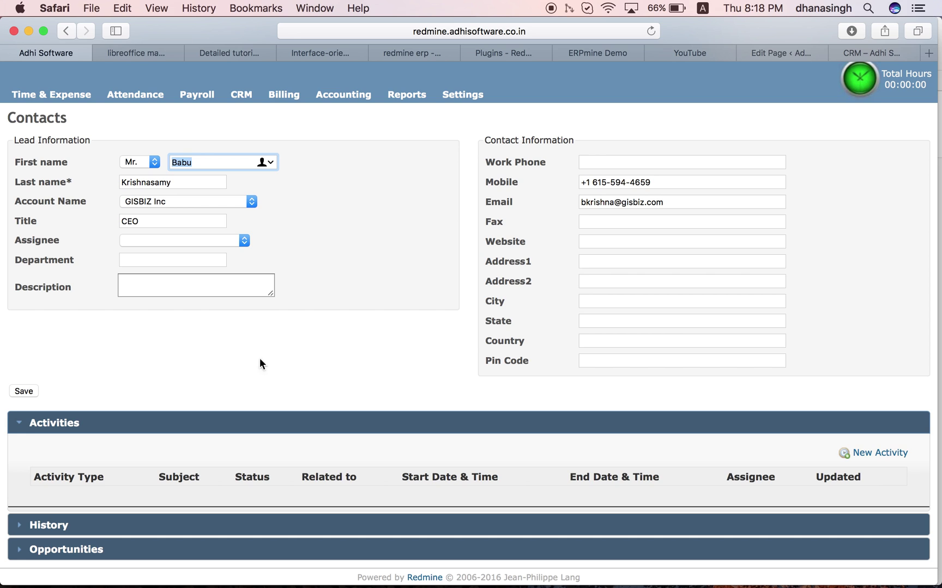
scroll(297, 346, "up", 2)
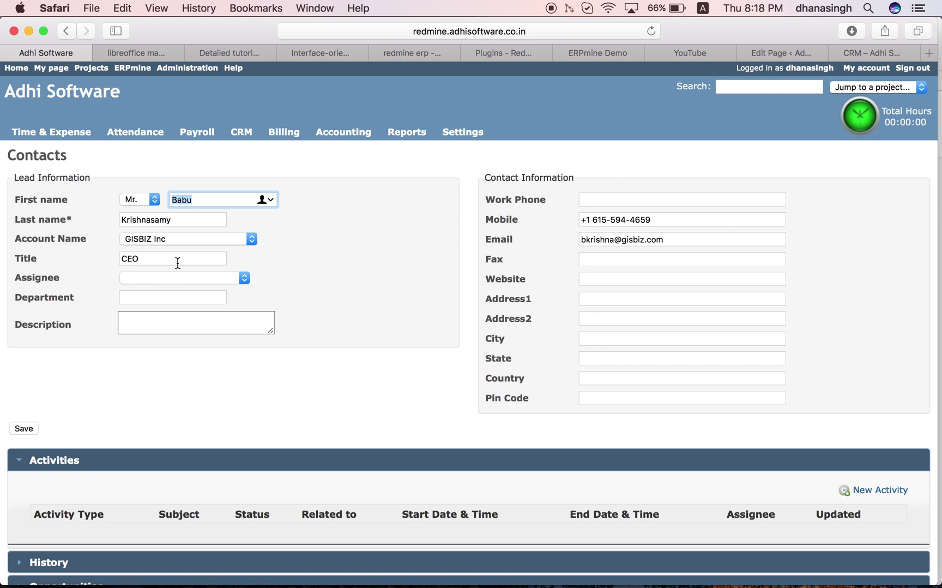
Step: Change the contact's Account Name from GISBIZ Inc to blank, then return to the Leads list
left_click(197, 238)
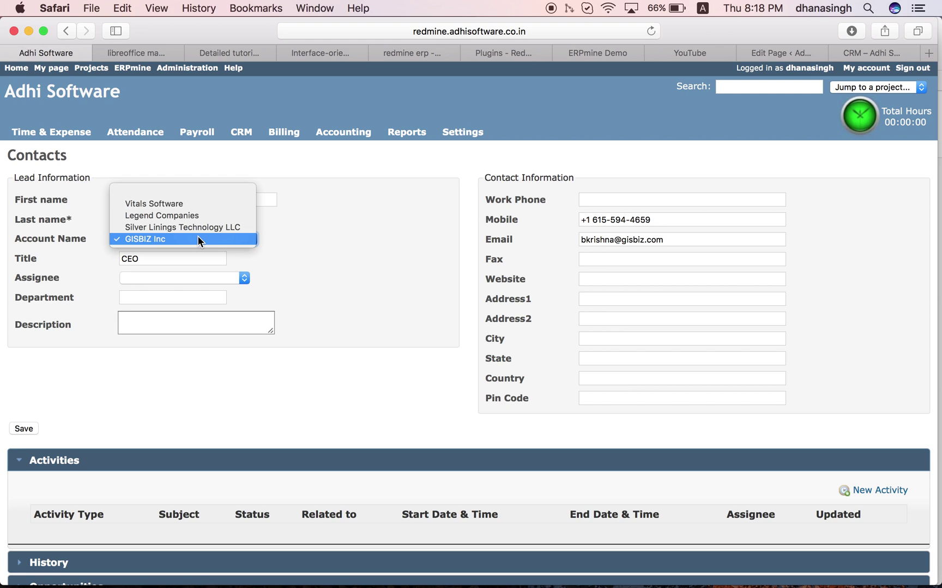
left_click(196, 194)
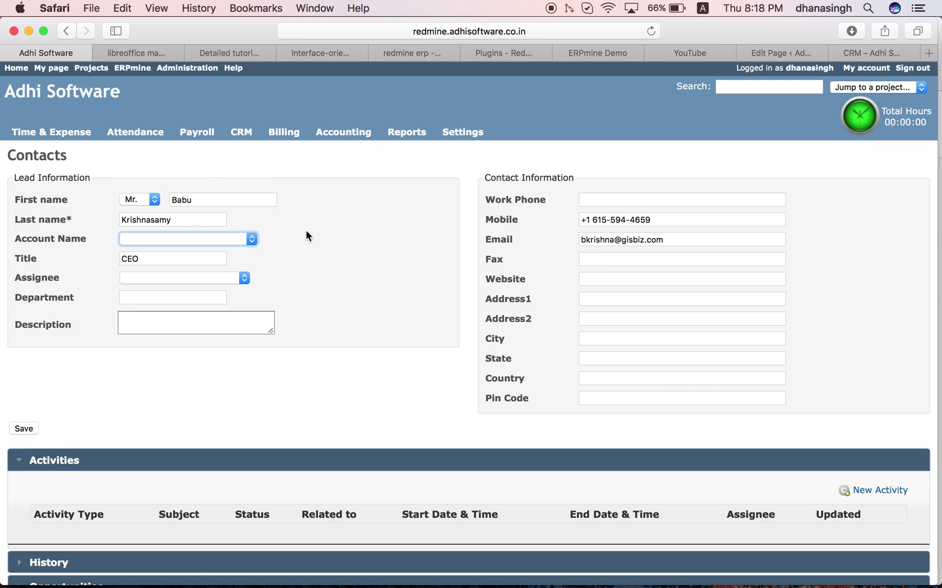
left_click(331, 233)
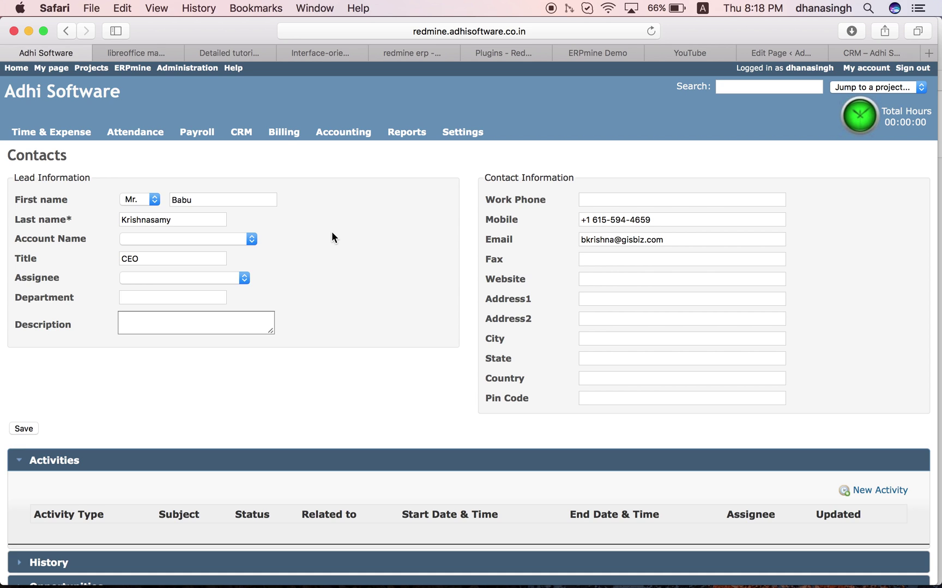
left_click(236, 137)
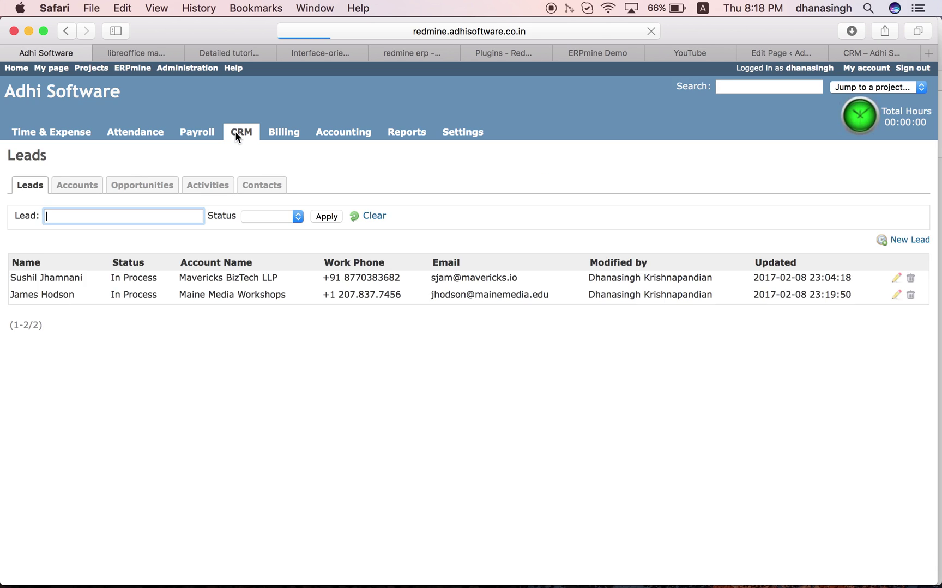
Step: View the WTC Project opportunity for Silver Linings Technology LLC, then return to Leads
left_click(137, 184)
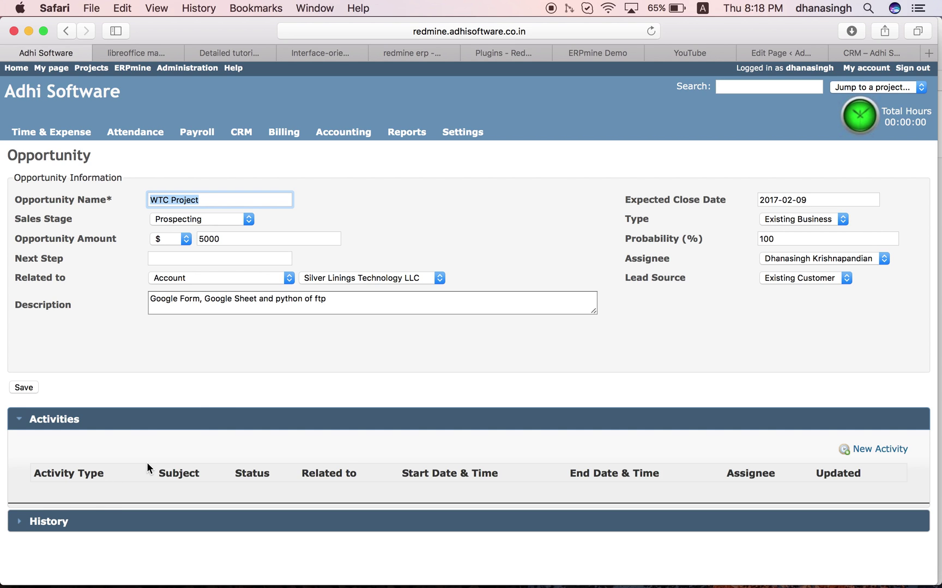
scroll(147, 462, "down", 1)
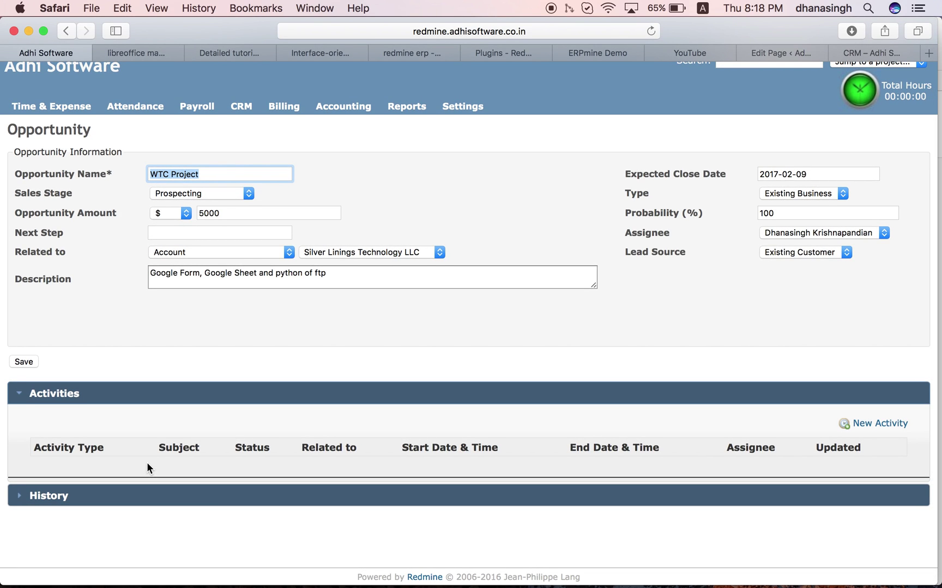
scroll(147, 462, "up", 1)
left_click(238, 134)
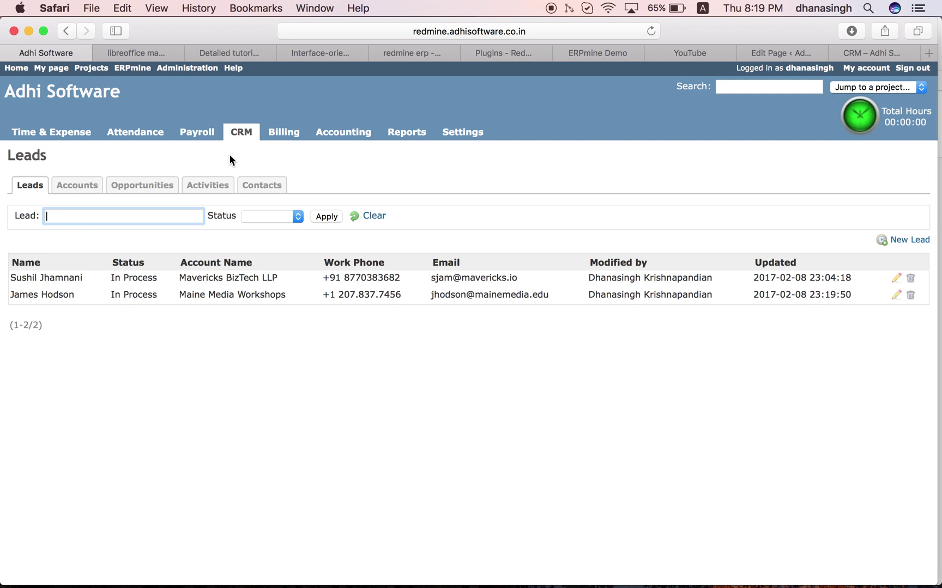
Step: Run the Lead Conversion report for 01-Feb-2017 to 28-Feb-2017, showing 0.0%, then close it
left_click(403, 134)
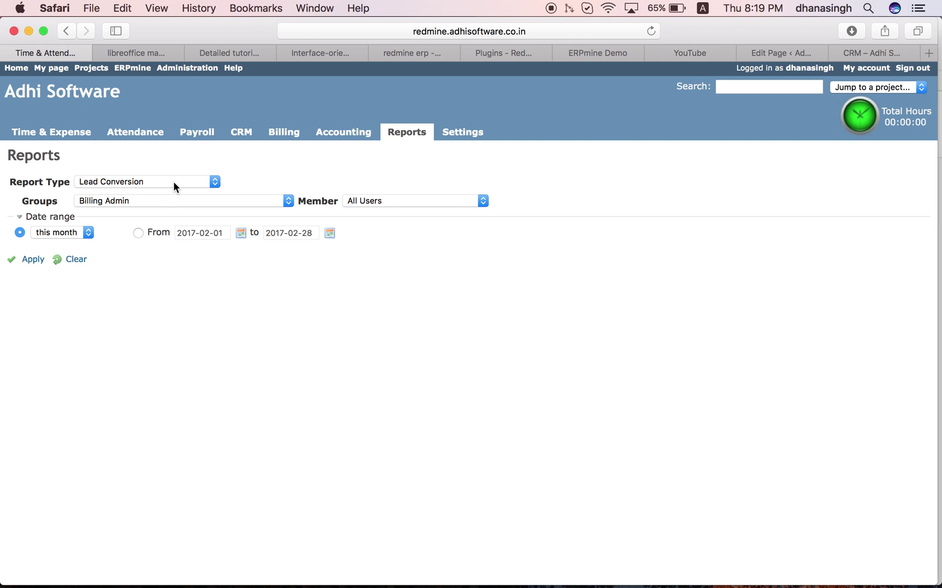
left_click(174, 184)
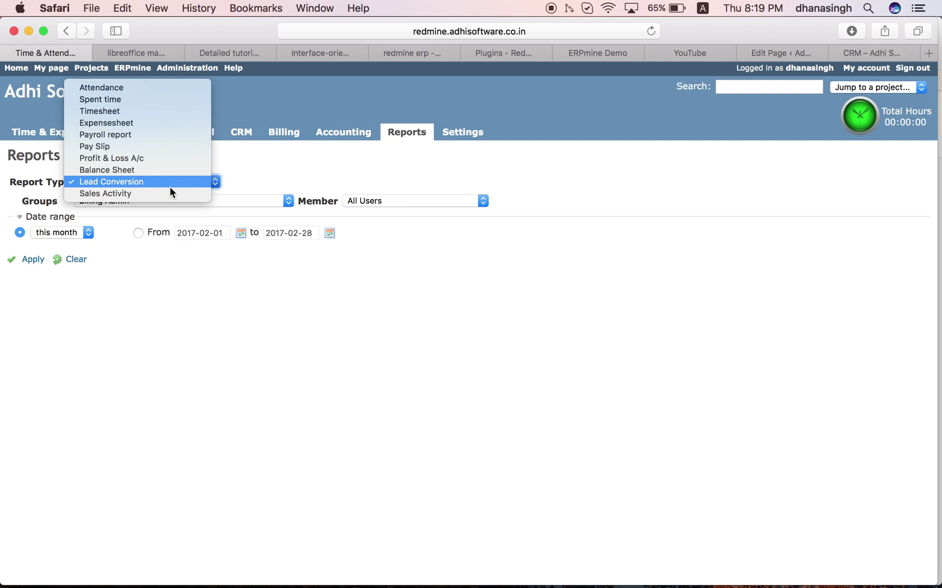
left_click(253, 163)
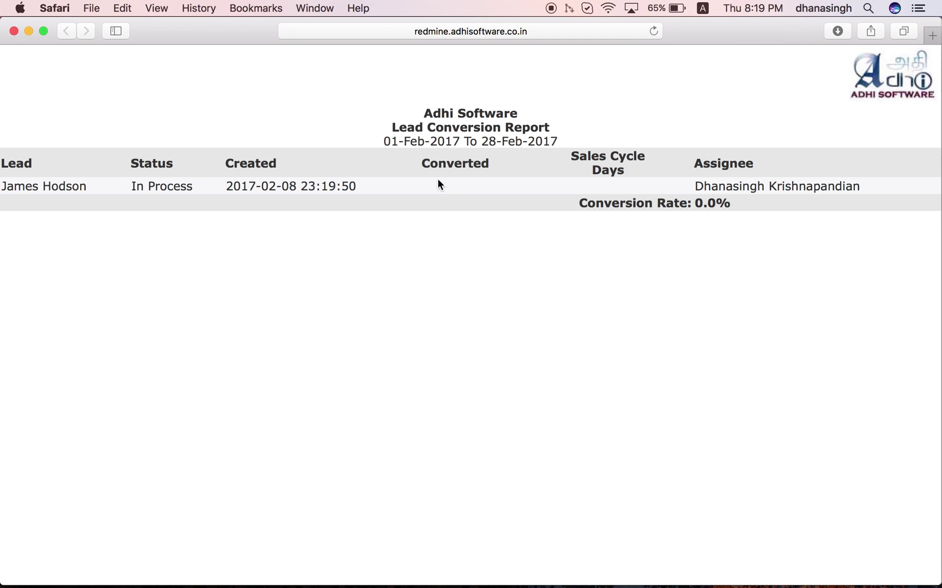
left_click(14, 31)
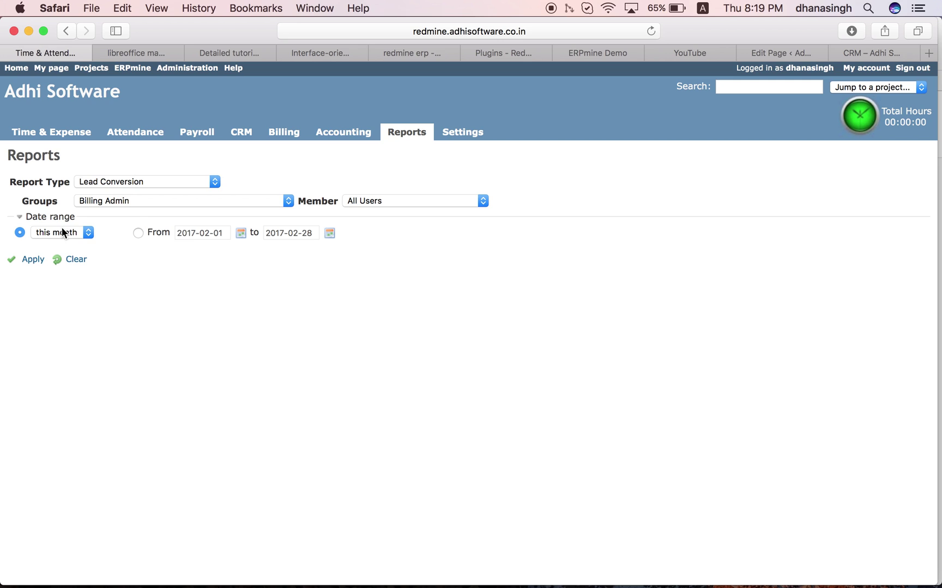
Step: Generate the February Sales Activity report (five Held activities, 4.73 days average), then close it
left_click(167, 182)
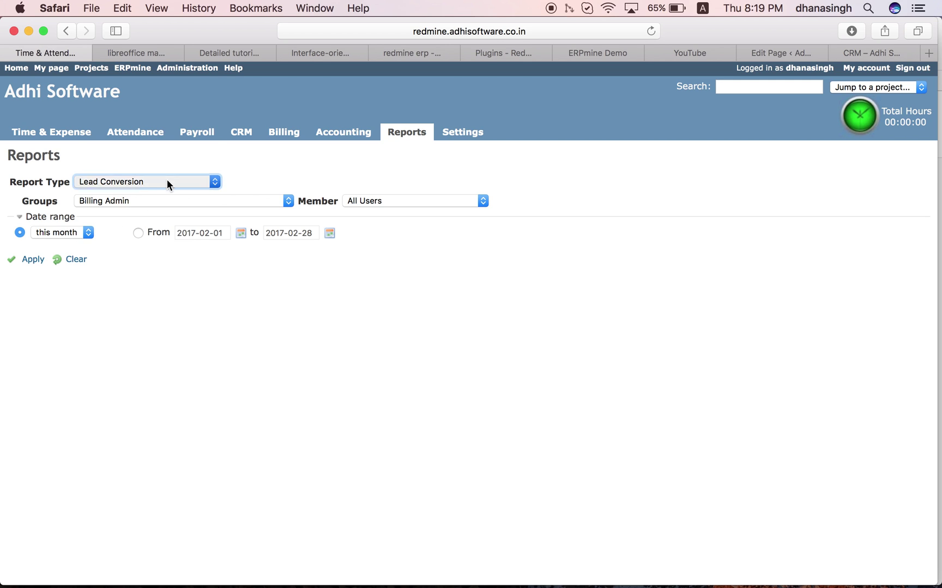
left_click(158, 191)
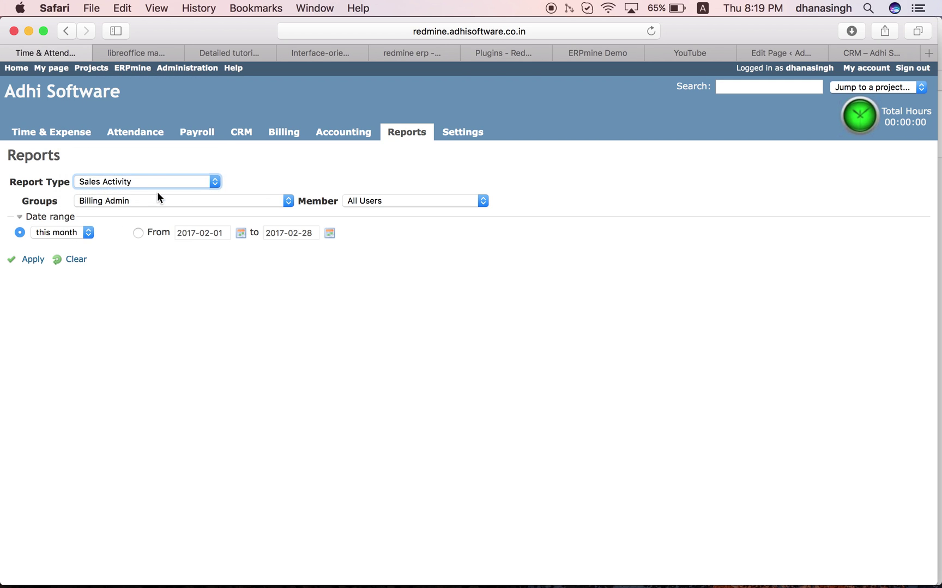
left_click(33, 260)
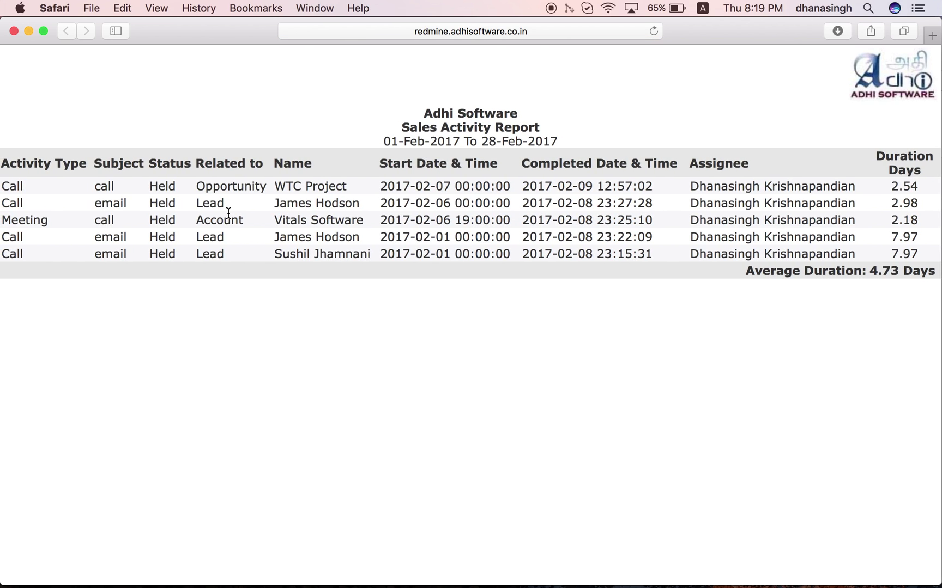
left_click(14, 31)
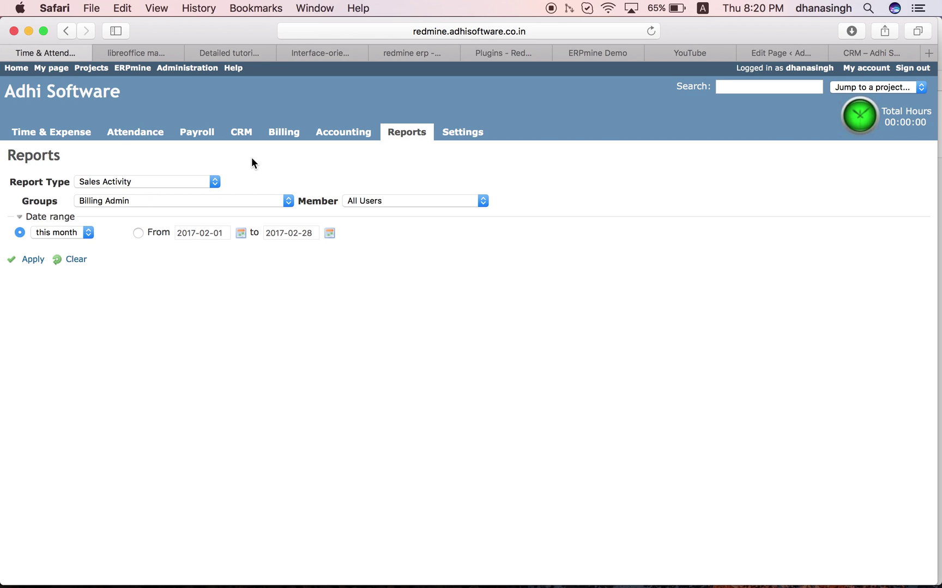
key("super+Tab")
key("super+Tab")
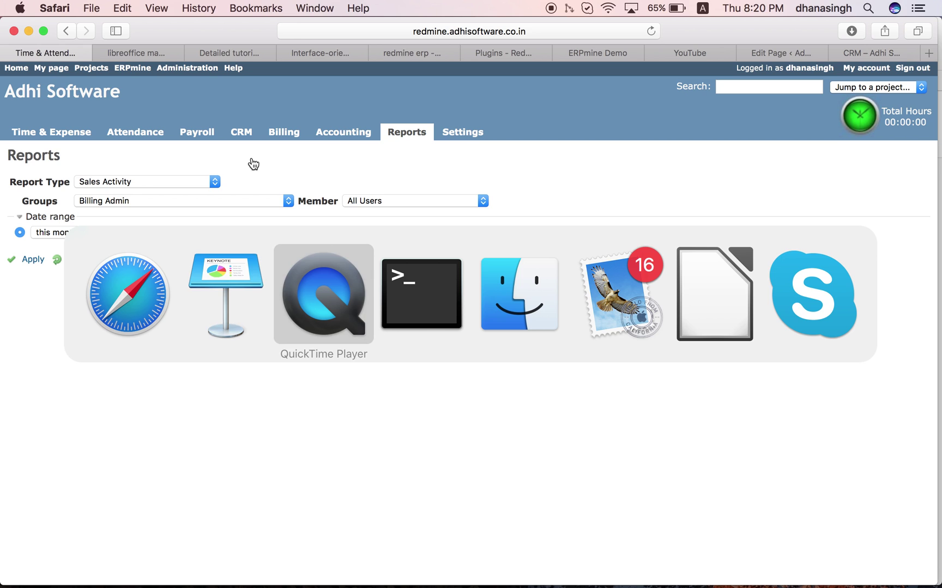
Step: Bring the ERPmine-CRM Keynote presentation forward and show slide 8, Contact Us
key("super+Tab")
key("super+Tab")
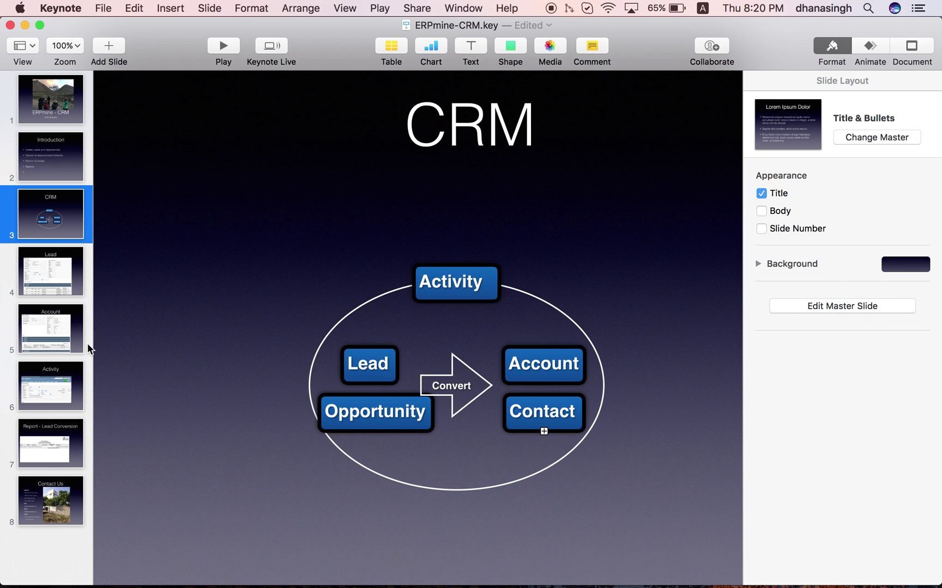
left_click(45, 502)
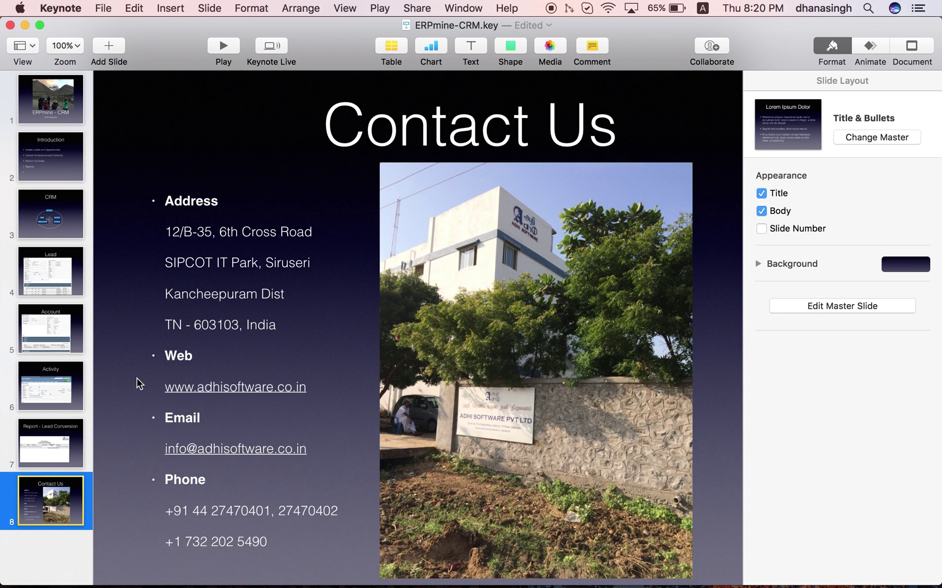